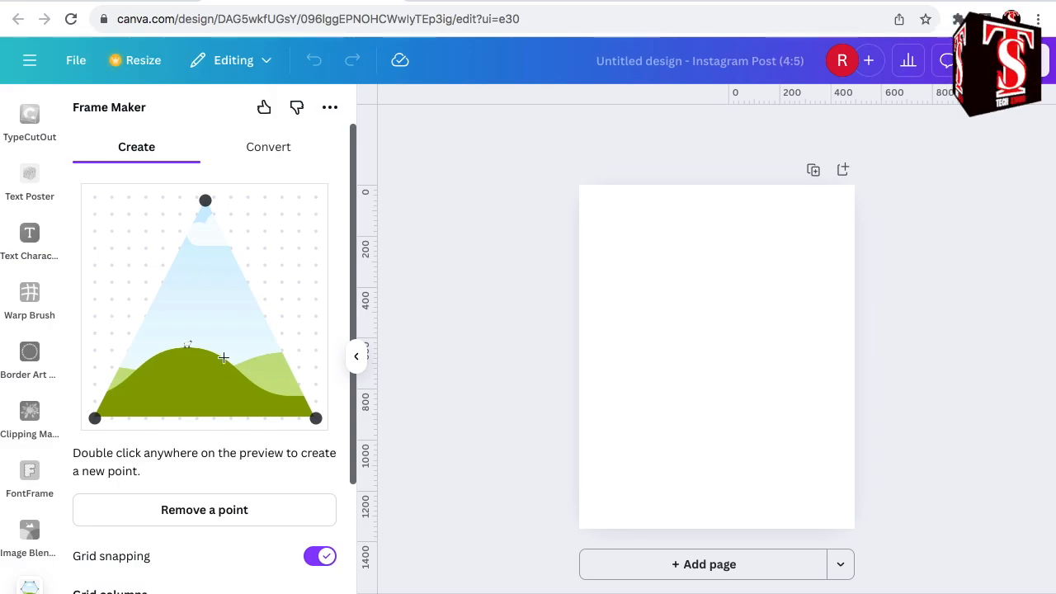
- Reshape the triangle frame into a four-point parallelogram with vertical sides seven grid units high, six units apart, sloping down three units to the right
left_click(208, 203)
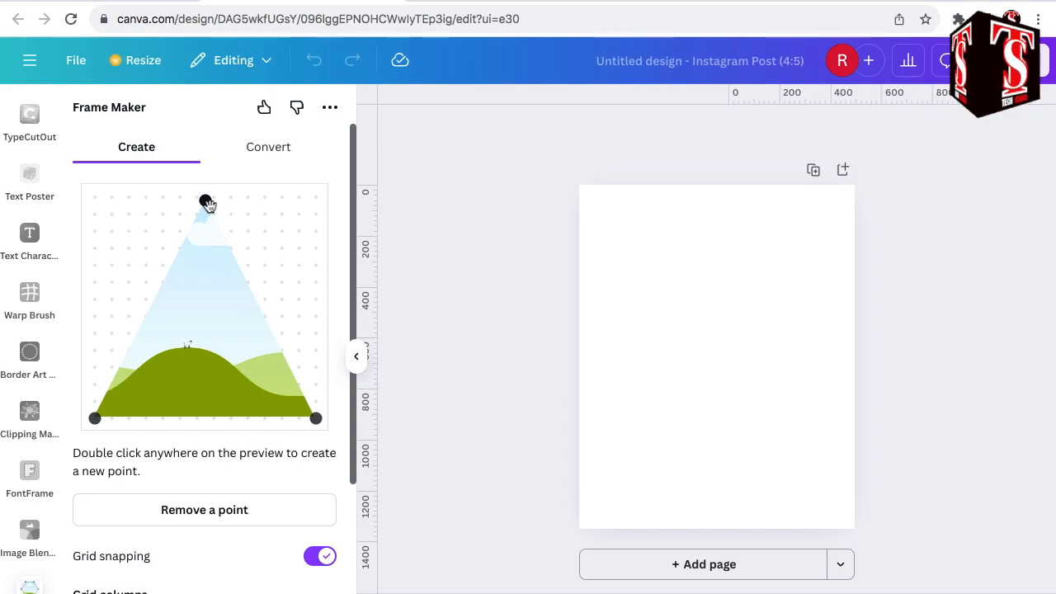
left_click_drag(206, 202, 95, 196)
left_click_drag(95, 418, 95, 316)
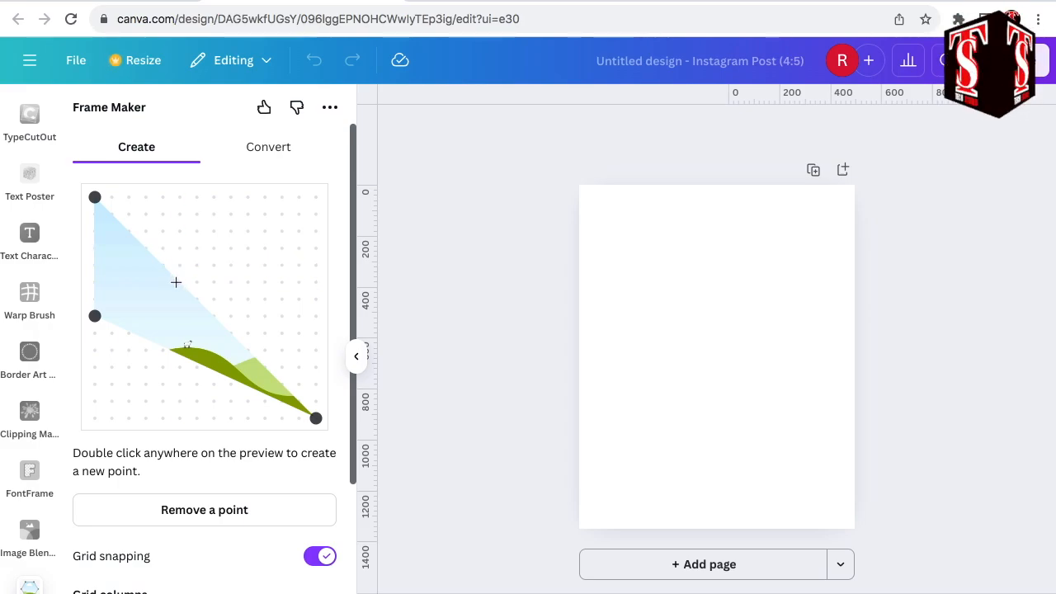
double_click(175, 282)
left_click_drag(176, 282, 197, 248)
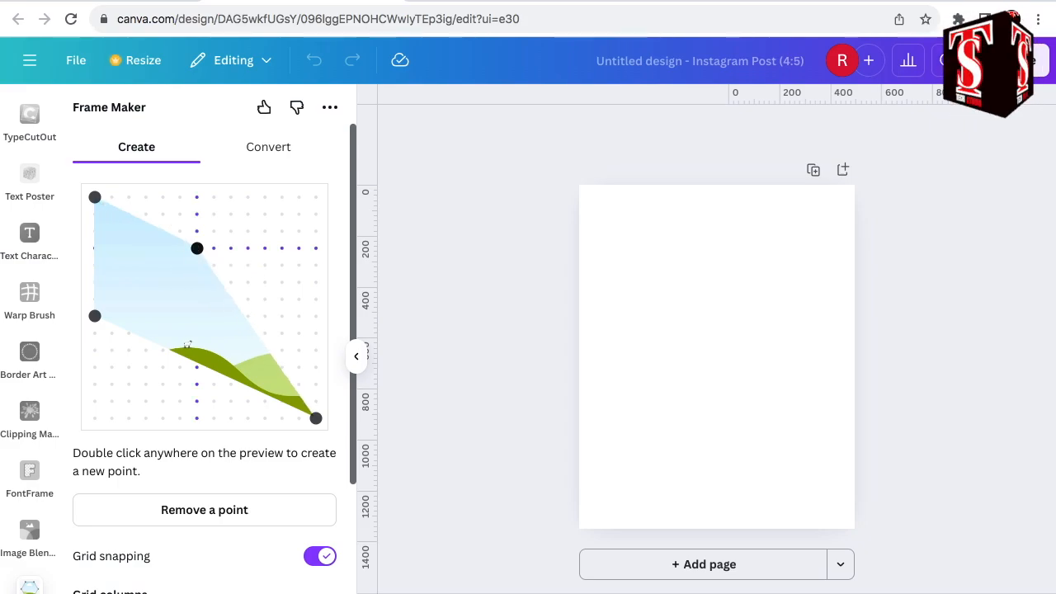
left_click_drag(316, 419, 196, 367)
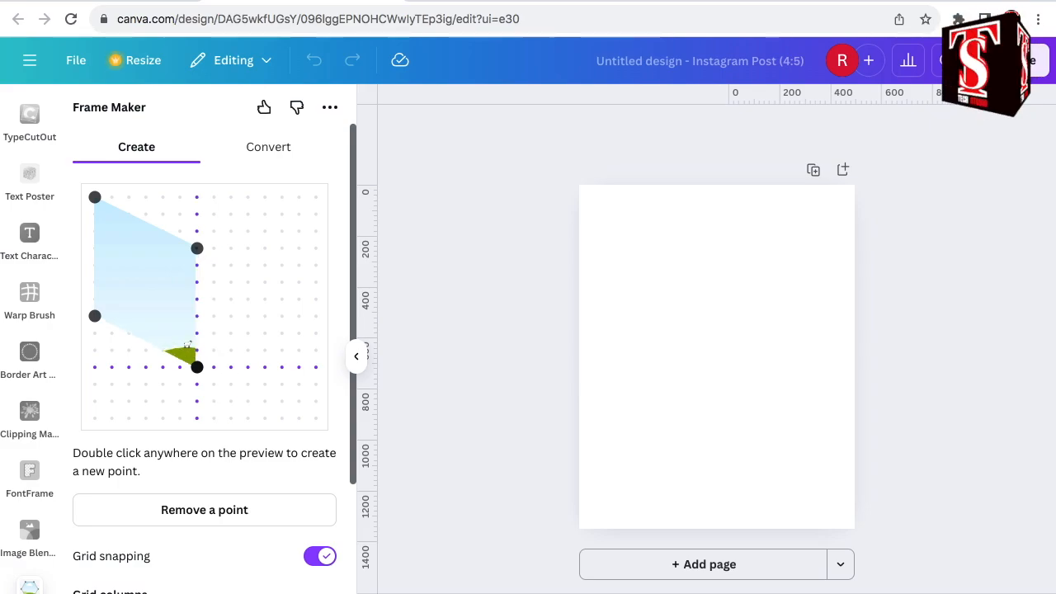
- Add the parallelogram frame to the design and move it to the left part of the page
scroll(268, 564, "down", 4)
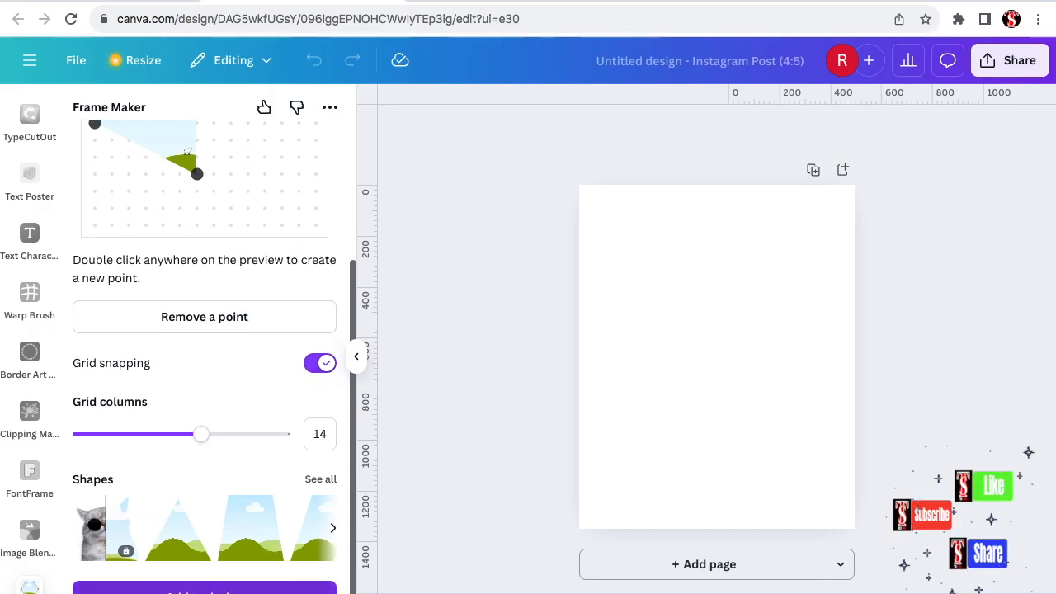
left_click(204, 589)
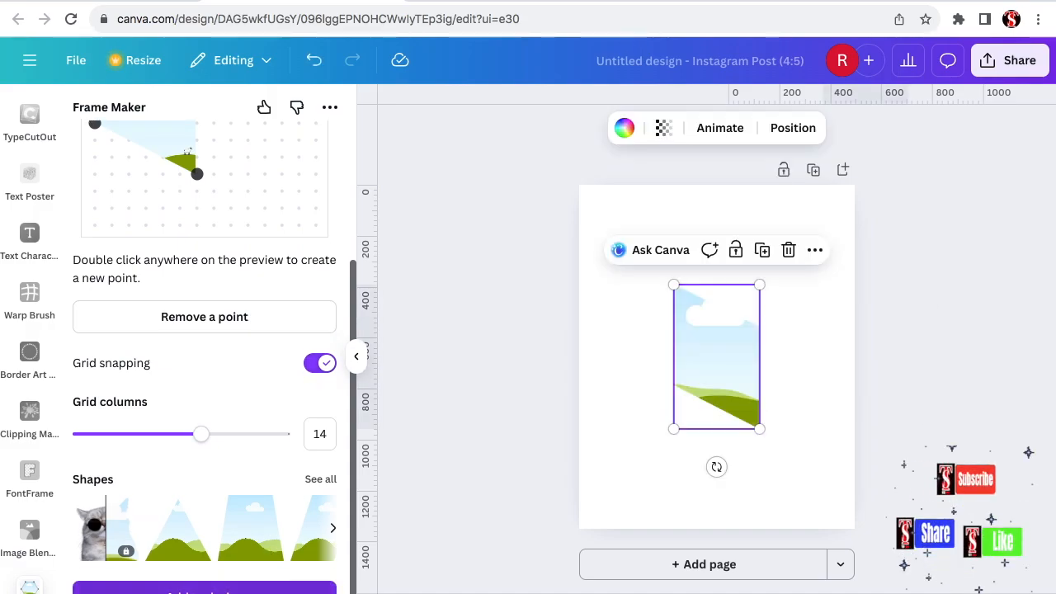
left_click_drag(707, 354, 632, 347)
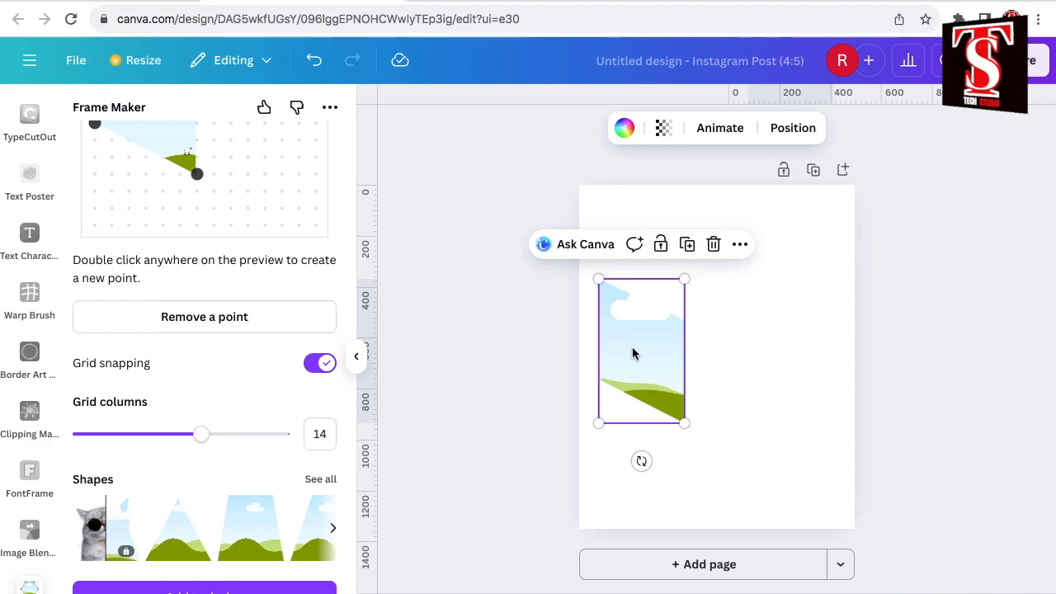
- Reshape the frame into a flat-topped trapezoid with its bottom edge rising rightward, and add it flush against the first frame's right side
scroll(99, 295, "up", 3)
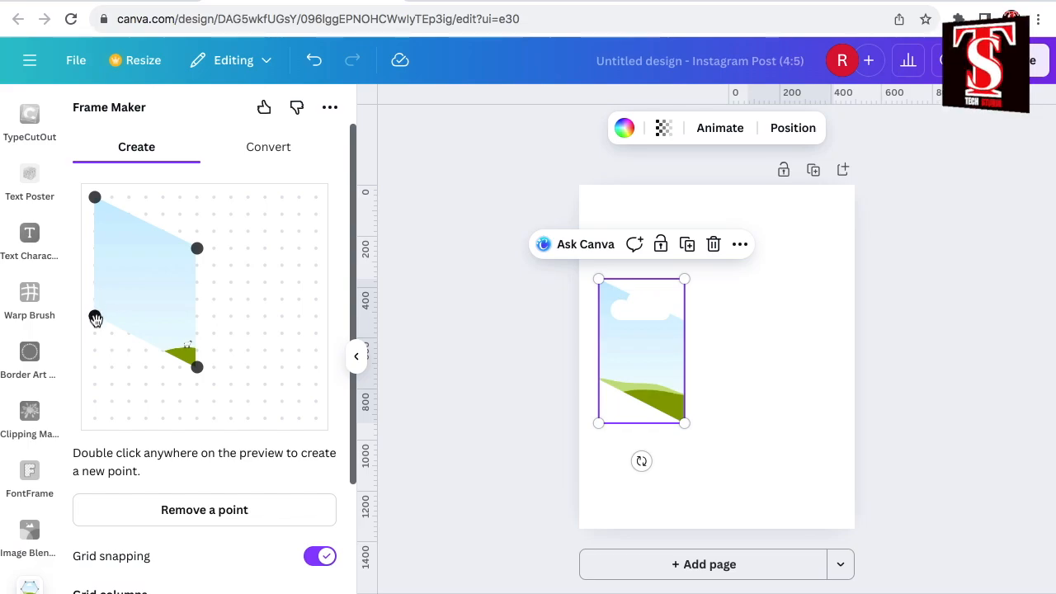
left_click_drag(96, 318, 97, 416)
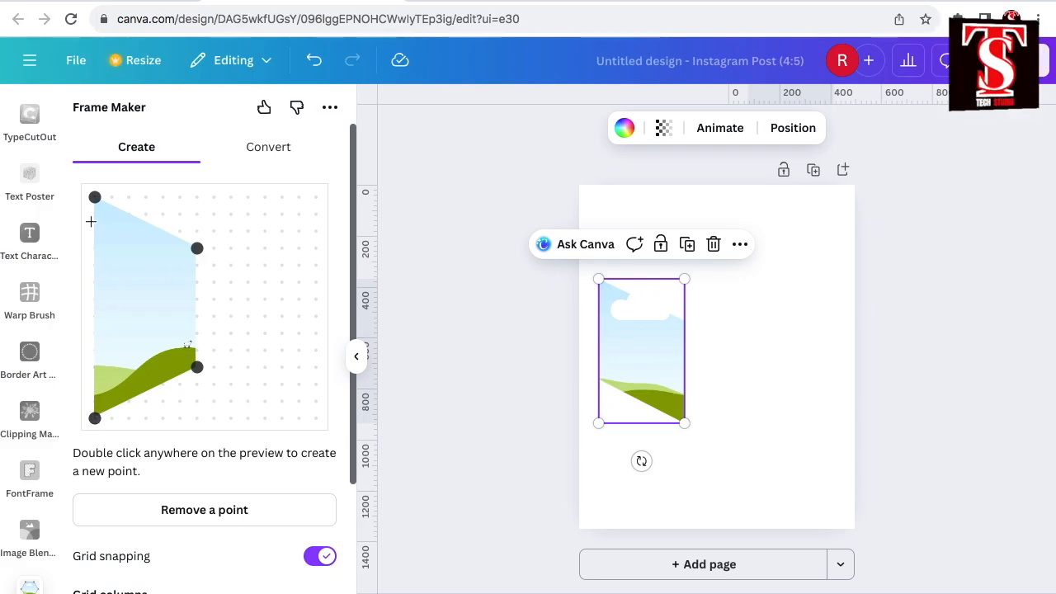
left_click_drag(95, 198, 96, 247)
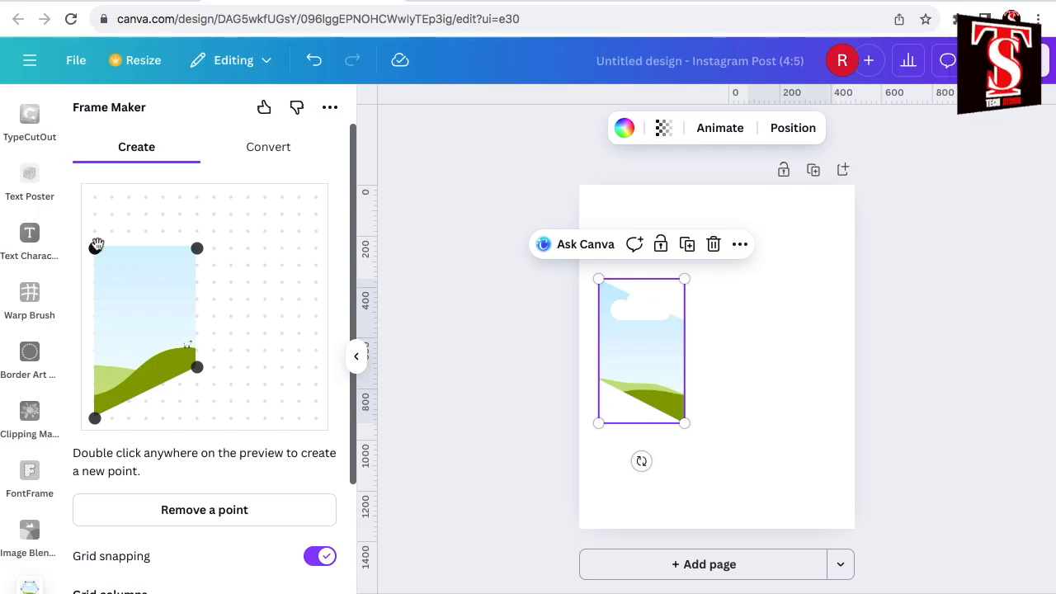
scroll(214, 358, "down", 3)
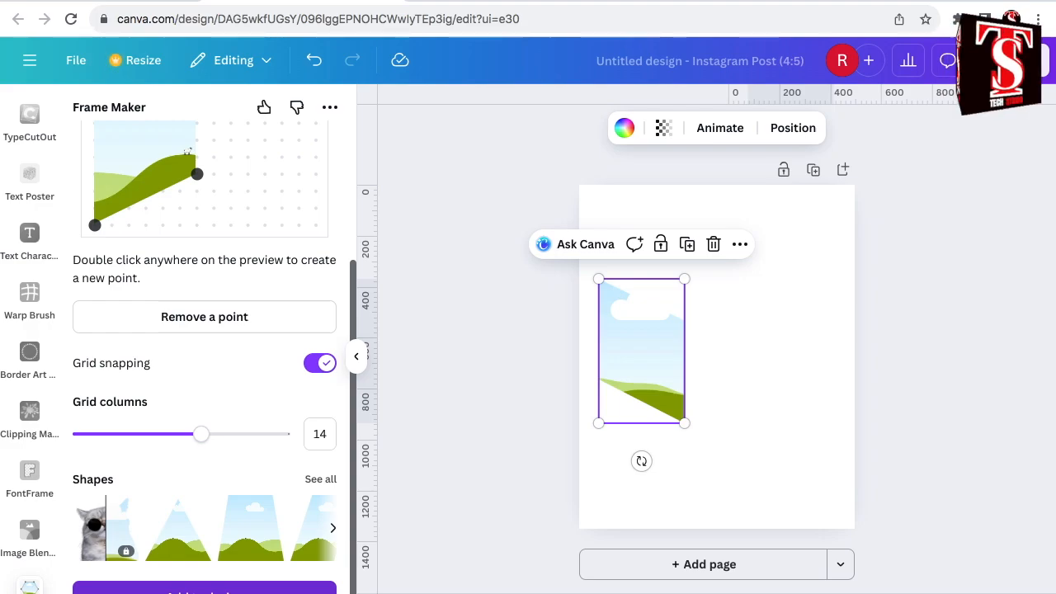
left_click_drag(635, 374, 750, 392)
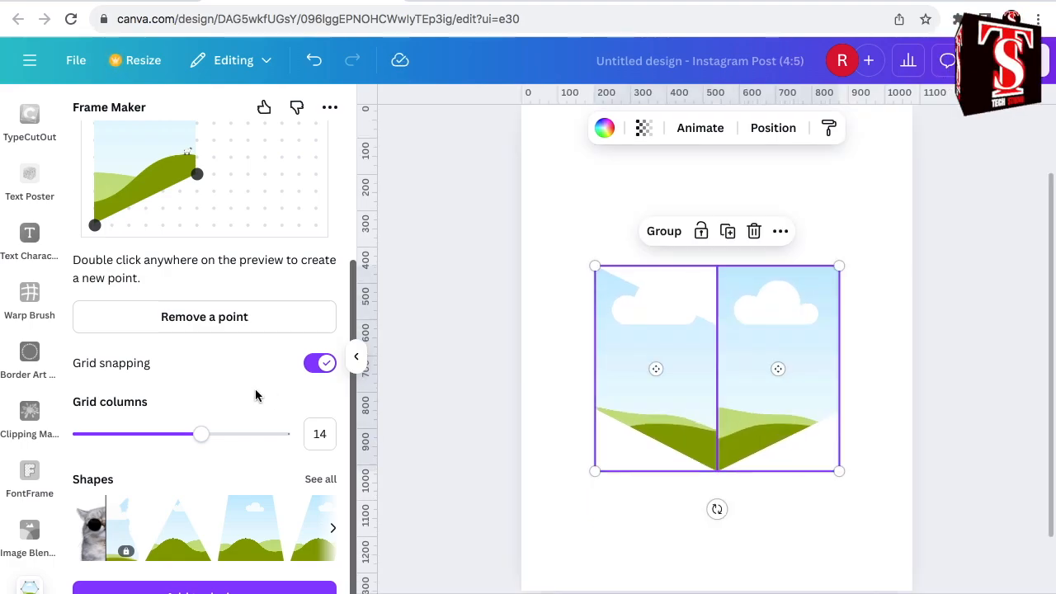
- Reshape the frame into a horizontal diamond twelve grid units wide and six units high
scroll(256, 395, "up", 1)
scroll(256, 395, "up", 2)
left_click_drag(196, 366, 299, 299)
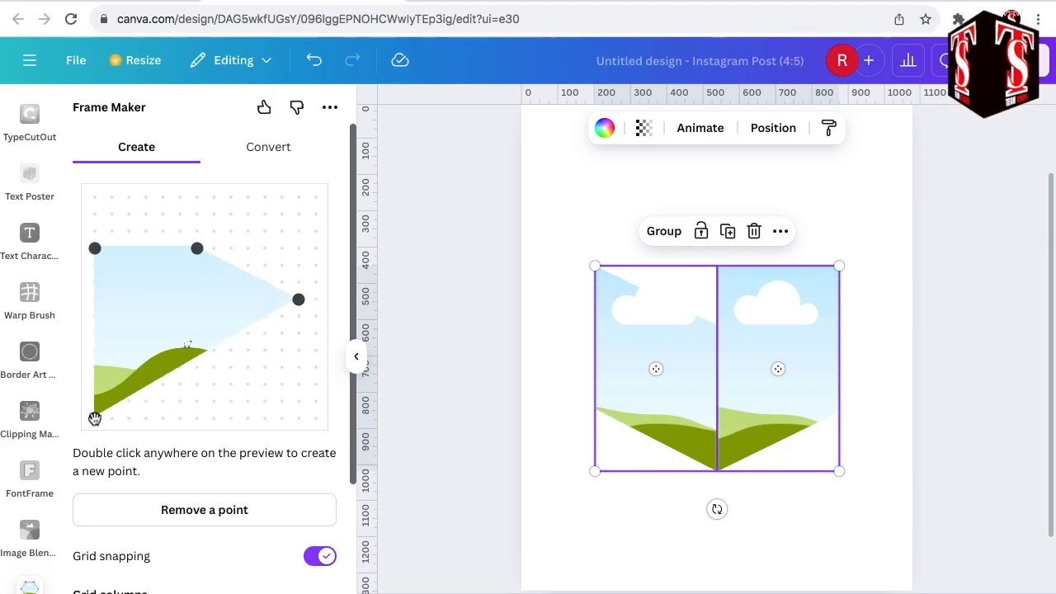
left_click_drag(95, 419, 197, 351)
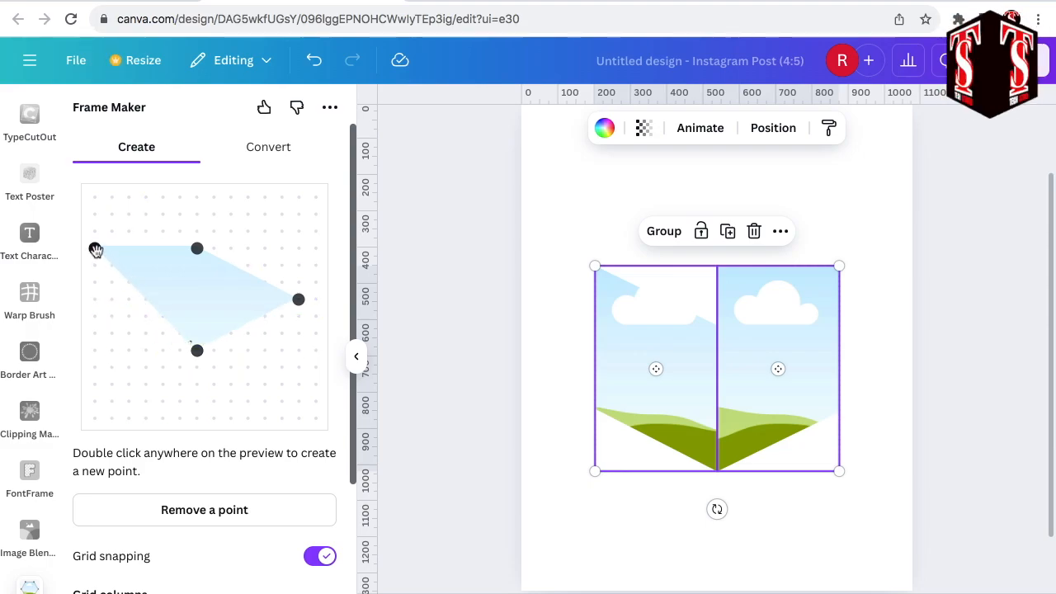
left_click_drag(95, 250, 94, 300)
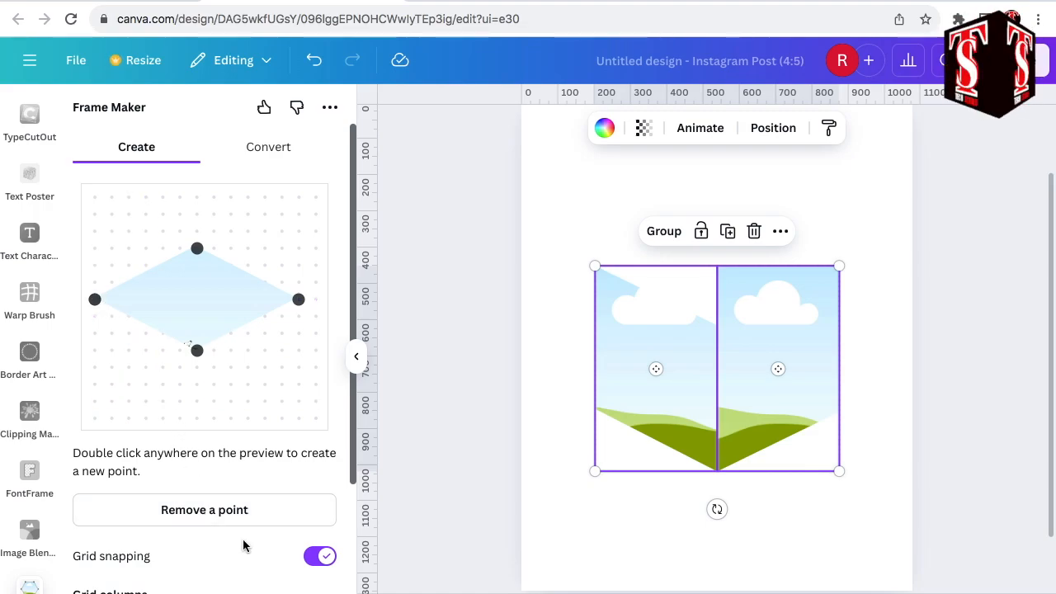
- Add the diamond frame, scale it to the combined width of the two side frames, and align it as the cube's top face
scroll(244, 545, "down", 5)
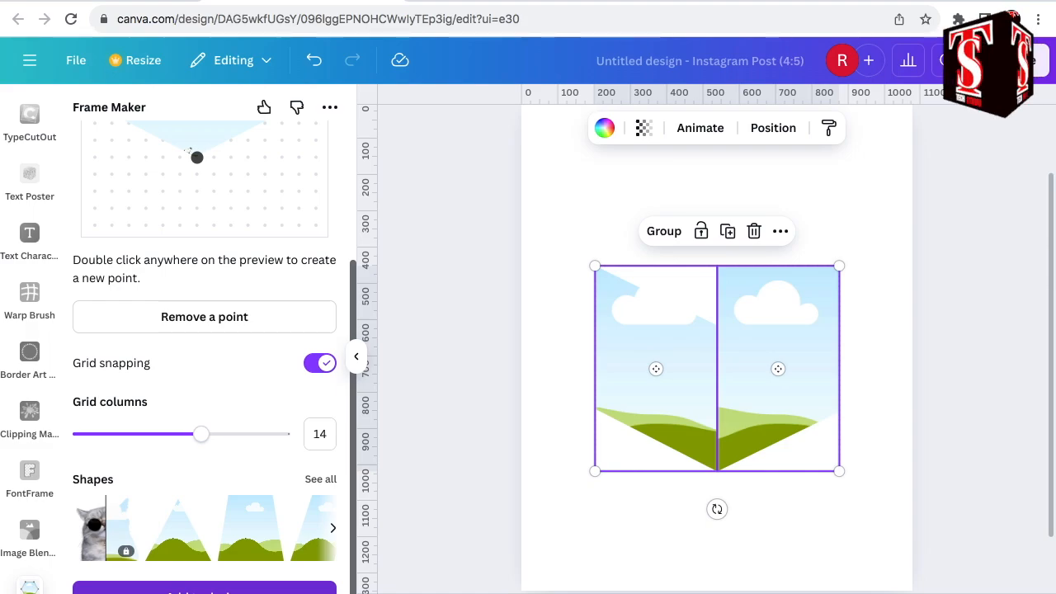
left_click(721, 338)
left_click_drag(722, 337, 680, 265)
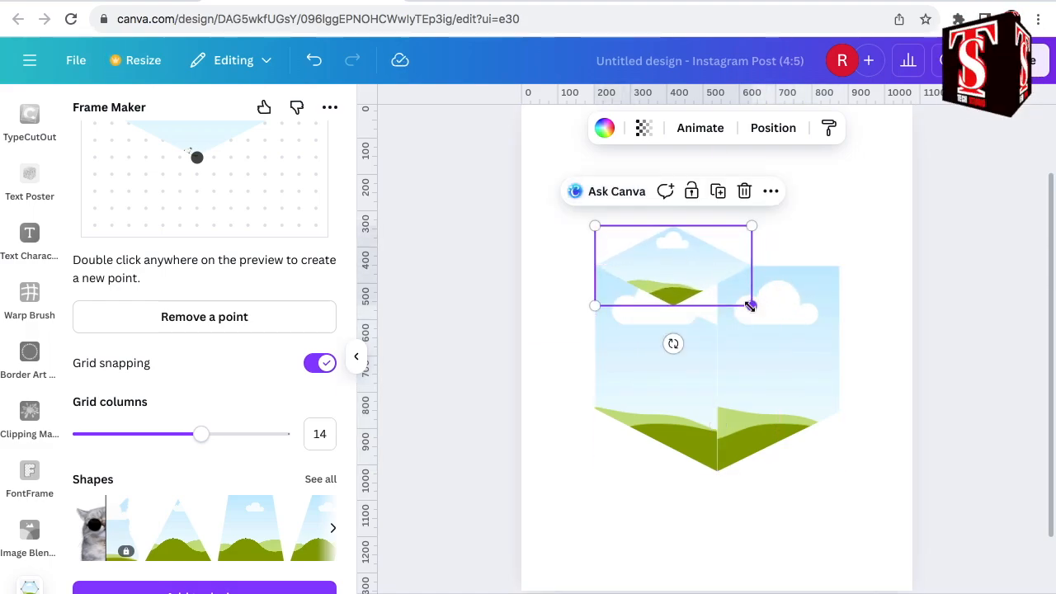
left_click_drag(751, 305, 843, 334)
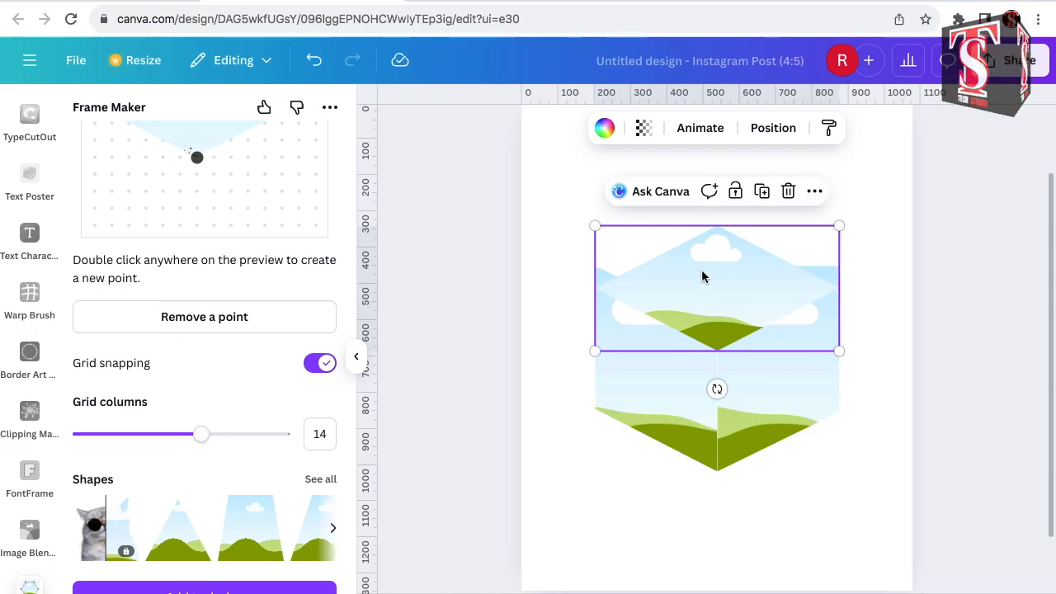
left_click_drag(695, 283, 733, 279)
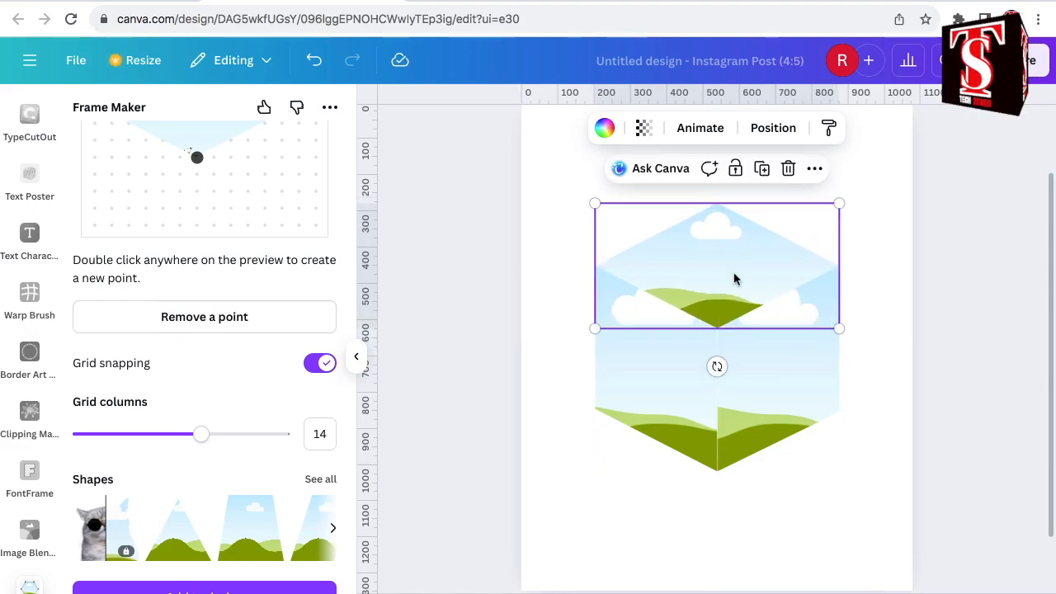
left_click(710, 522)
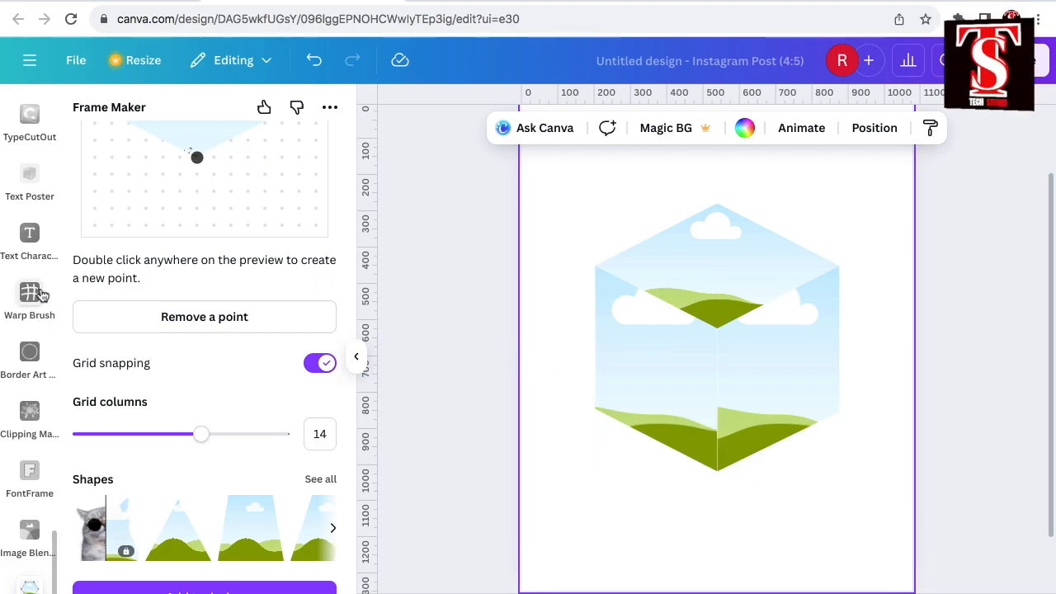
- Insert three recently used wedding videos on the page: the joined hands, the embracing couple, and the couple by the lake
scroll(43, 296, "up", 10)
left_click(30, 175)
left_click(138, 373)
left_click(250, 360)
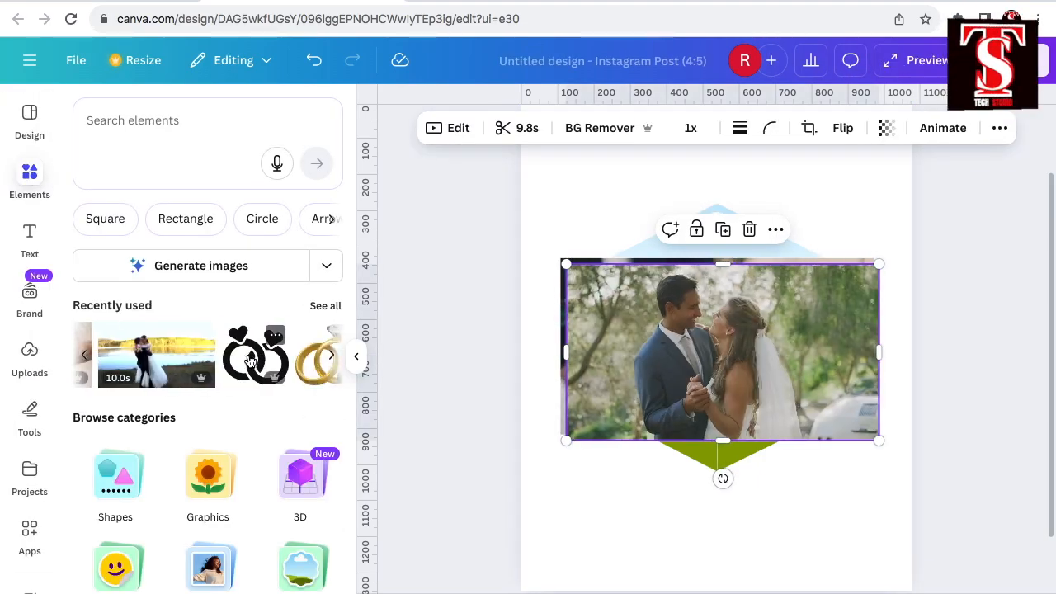
left_click(211, 361)
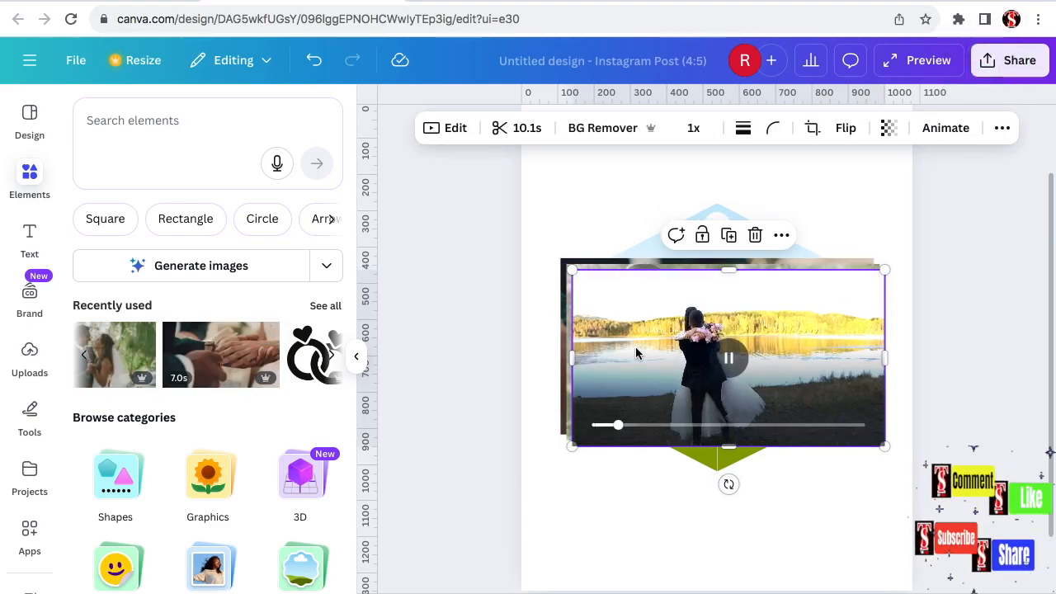
- Trim the lakeside wedding video to 7 seconds and move it to the lower part of the page
left_click(526, 128)
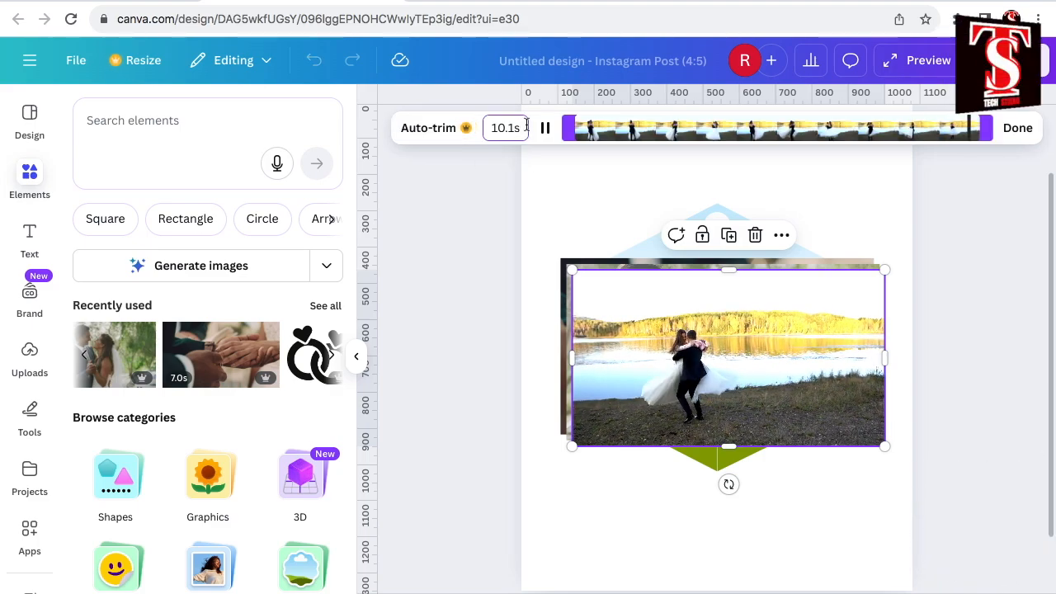
left_click(526, 128)
type("7")
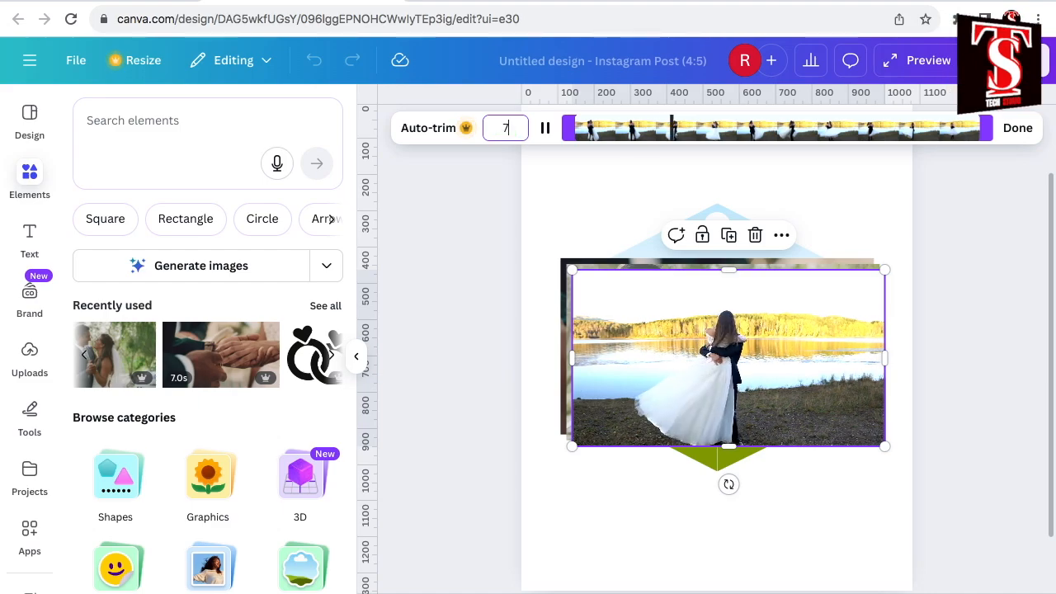
key("Return")
left_click_drag(801, 341, 799, 489)
- Trim the embracing couple video to 7 seconds and move it to the upper right of the page
left_click(833, 341)
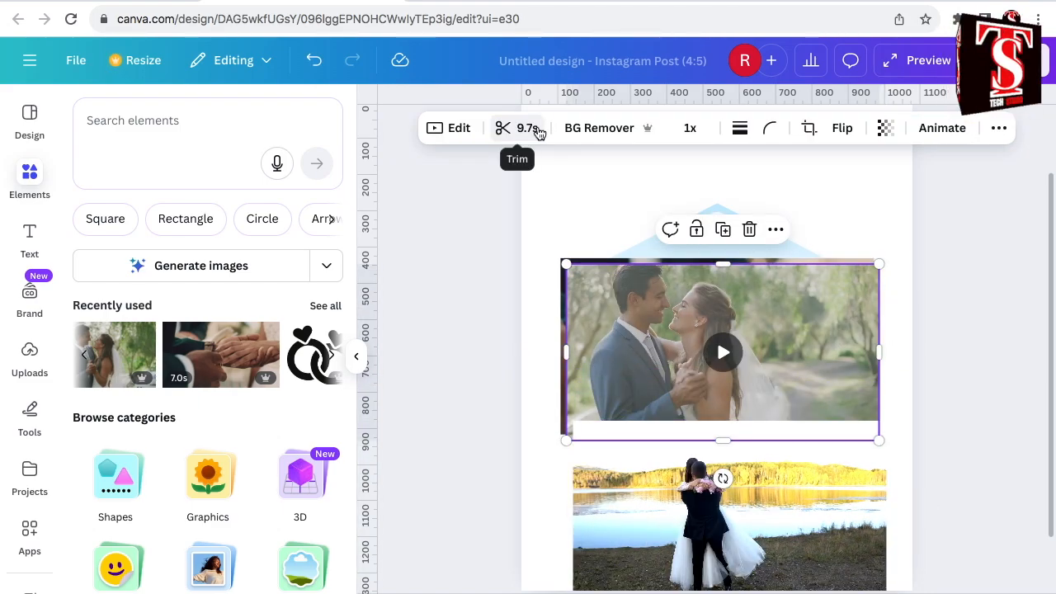
left_click(528, 128)
left_click(488, 128)
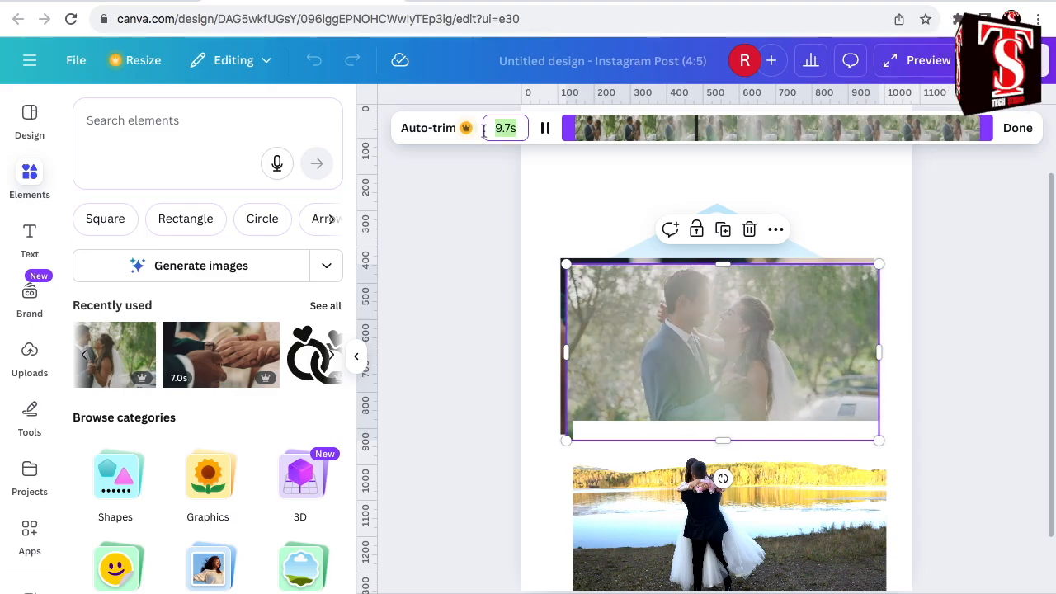
type("7")
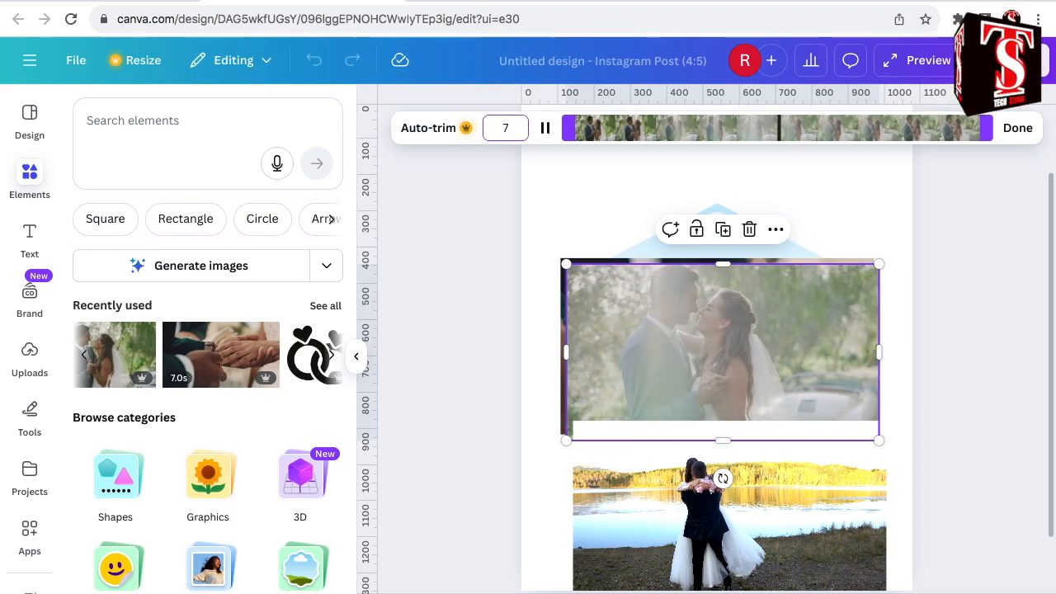
key("Return")
left_click_drag(661, 329, 779, 176)
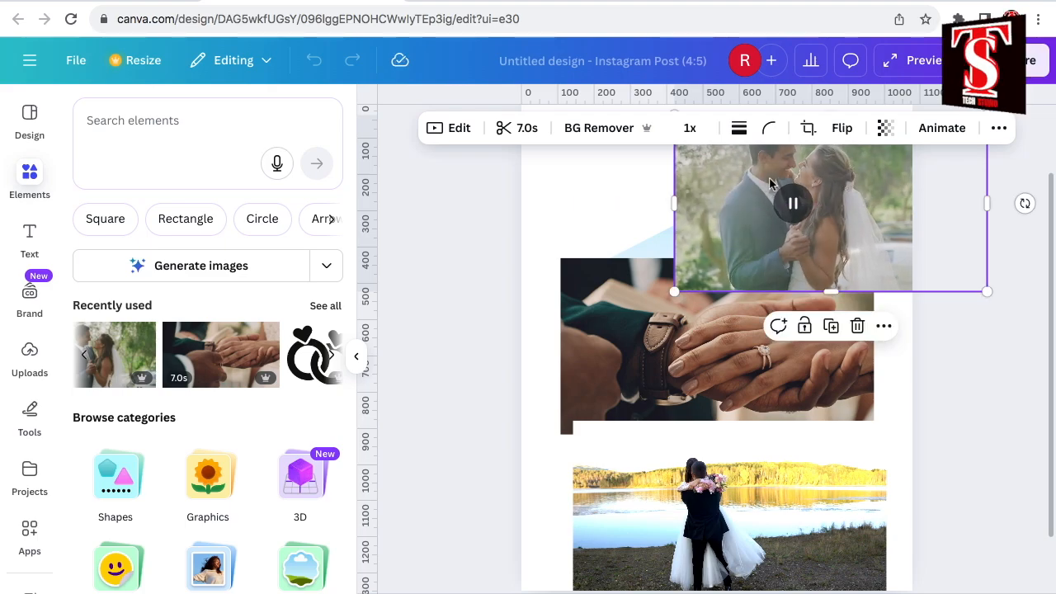
- Fill the cube's top frame with the joined hands video and its left frame with the lakeside video
left_click(600, 331)
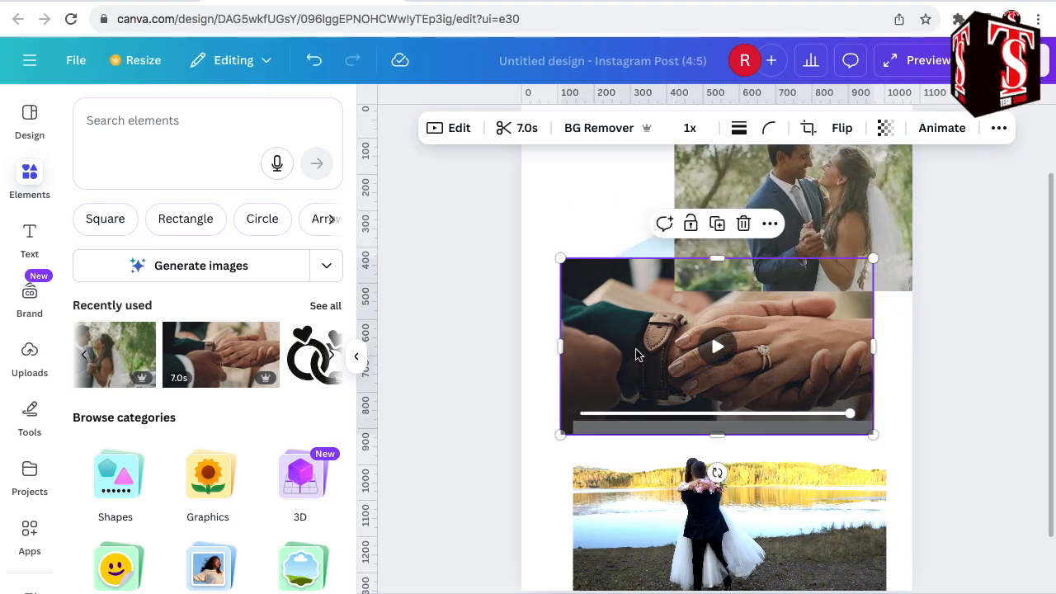
left_click_drag(614, 333, 656, 282)
left_click_drag(648, 490, 647, 373)
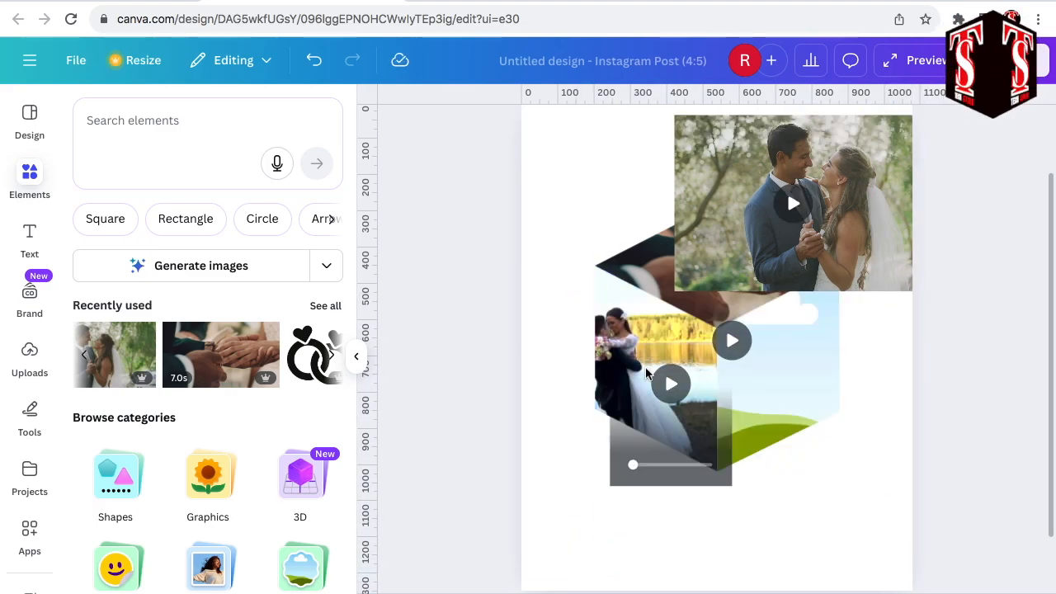
- Crop the lakeside video in the left frame, shifting it right and rotating it to 7.3 so the couple fits inside
double_click(623, 351)
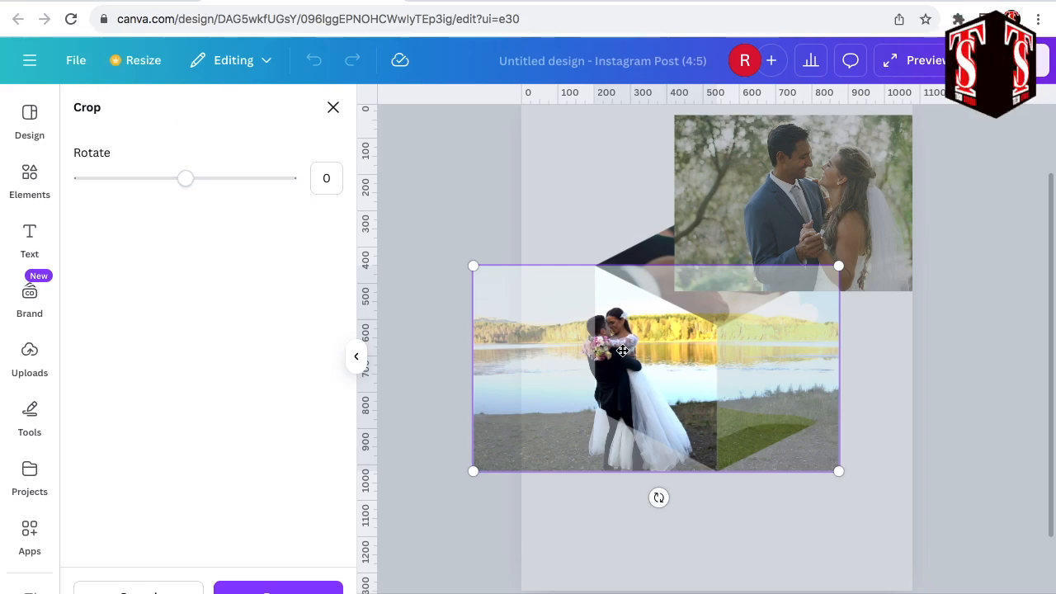
left_click_drag(643, 369, 688, 373)
left_click_drag(696, 498, 681, 501)
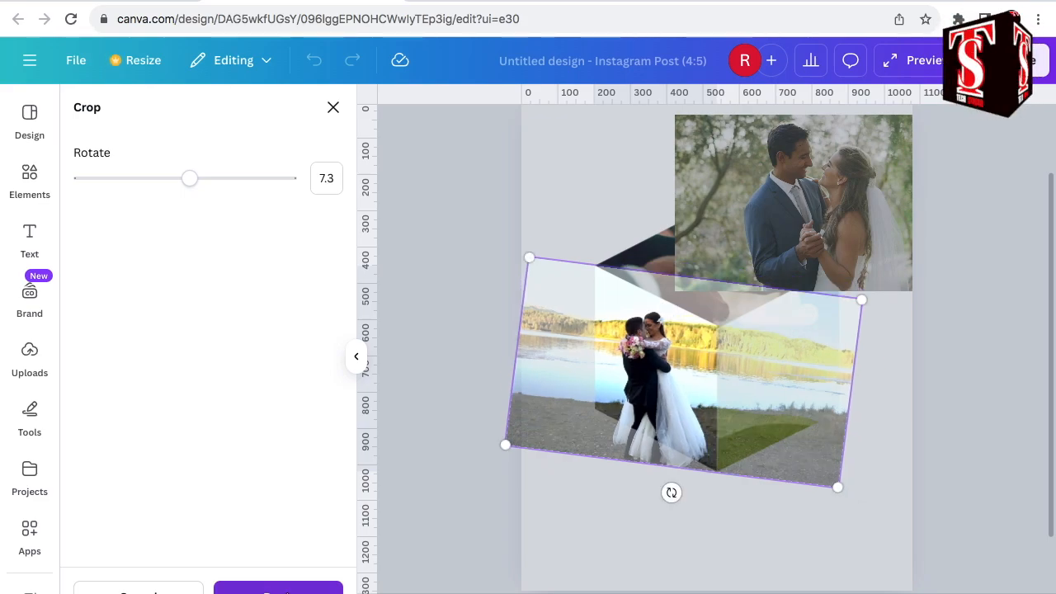
left_click(287, 591)
- Fill the cube's right frame with the embracing couple video, then shift its crop right and rotate it to -13.1
left_click(838, 198)
left_click_drag(838, 198, 830, 384)
double_click(812, 361)
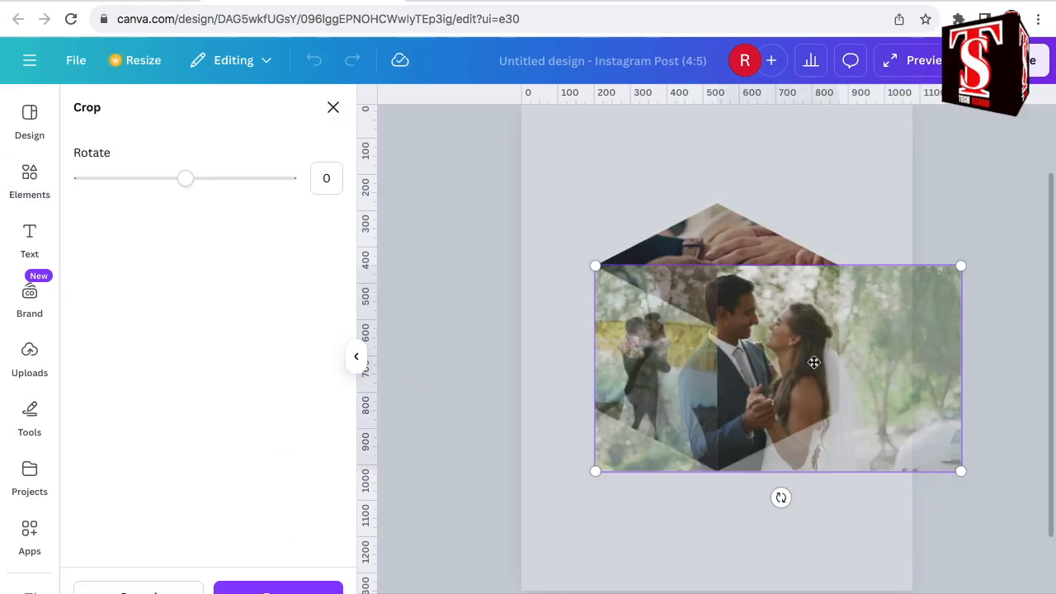
left_click_drag(780, 498, 806, 484)
left_click_drag(807, 480, 806, 479)
left_click_drag(608, 523, 698, 440)
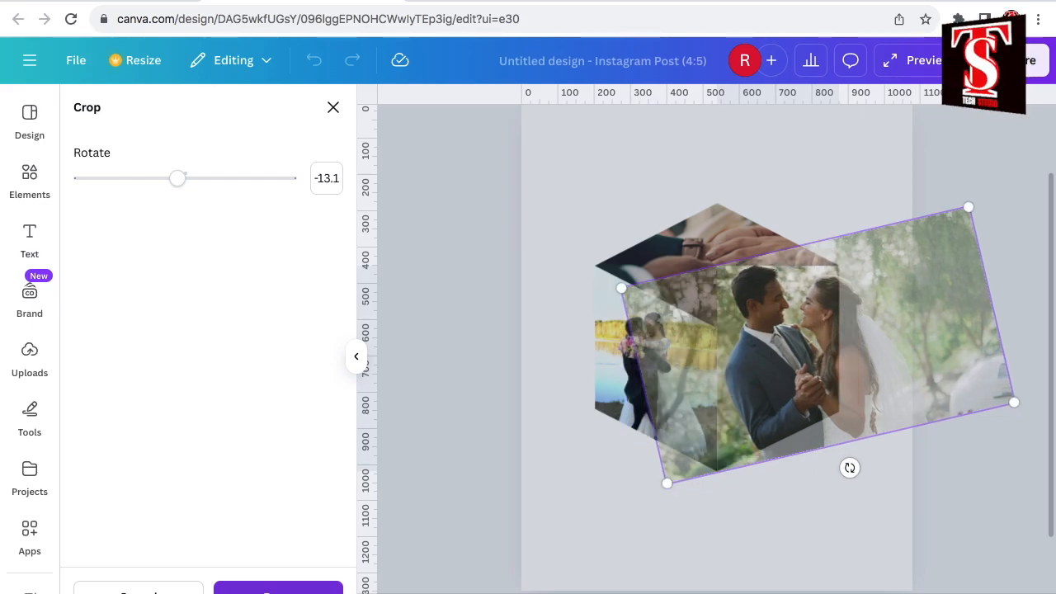
key("Escape")
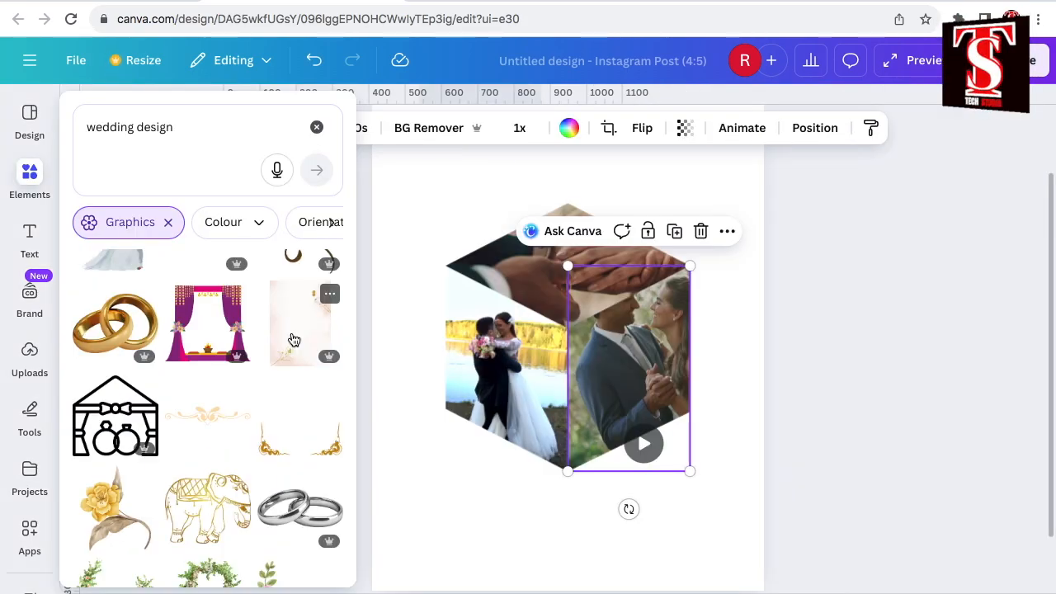
- Add the pale pink graphic with gold flowers, set it as the page background, and move the three cube frames slightly up
left_click(294, 340)
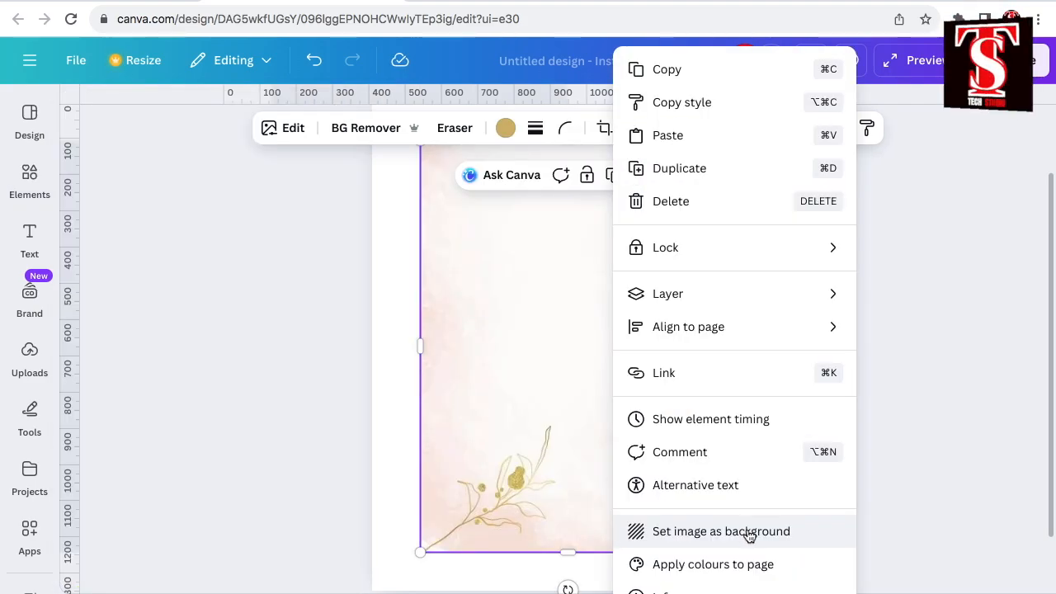
left_click(748, 533)
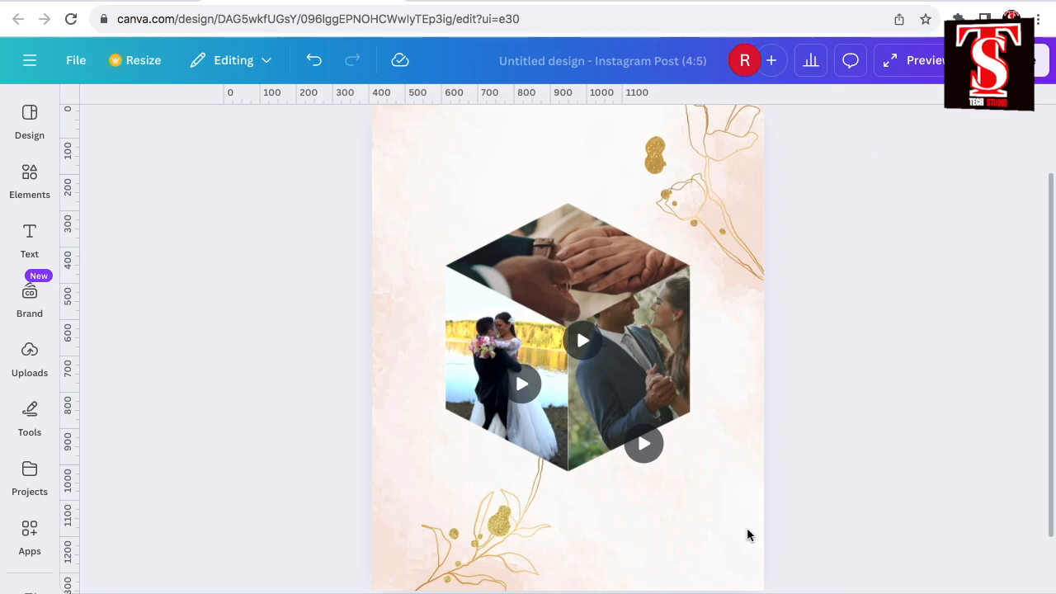
left_click(606, 391)
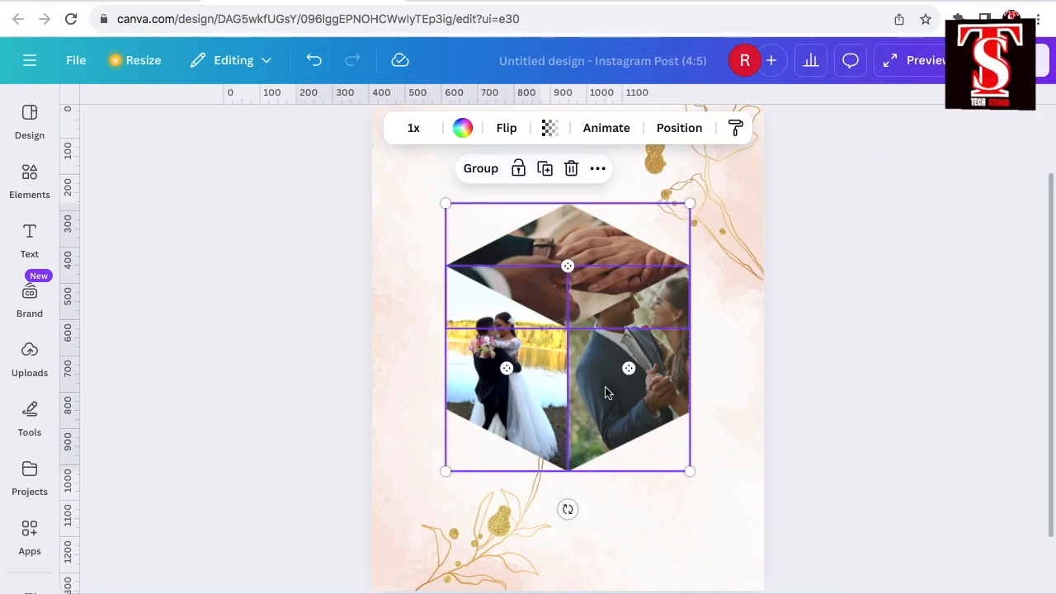
left_click_drag(588, 393, 577, 334)
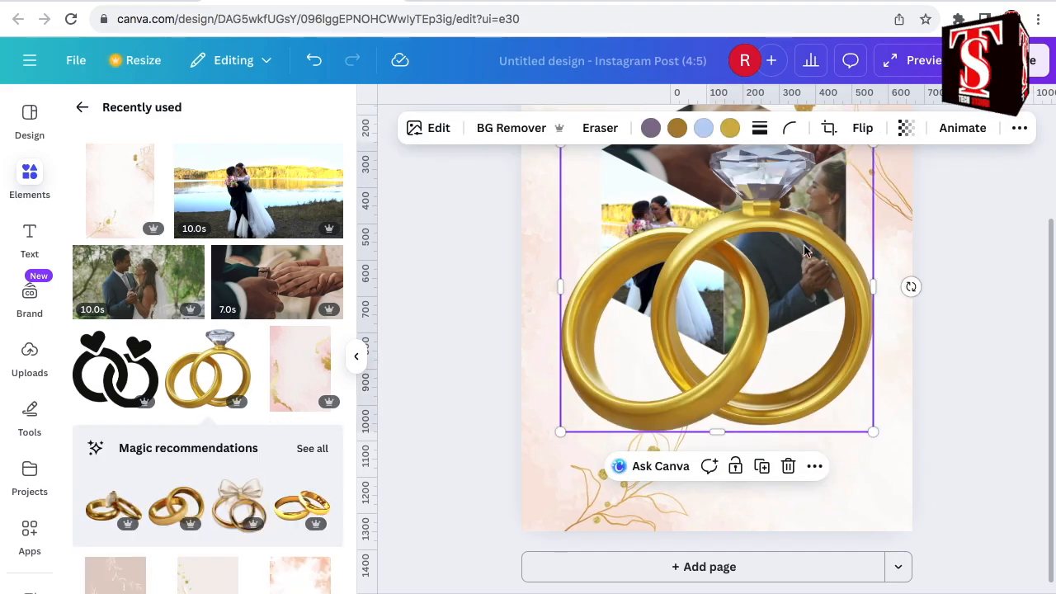
- Shrink the gold wedding rings graphic to a small size and place it just below the cube's lowest corner
scroll(825, 330, "up", 3)
left_click_drag(884, 283, 704, 438)
scroll(706, 372, "down", 3)
left_click_drag(707, 298, 739, 440)
- Add a heading with the couple's two first names joined by an ampersand and move it below the cube collage
left_click(208, 377)
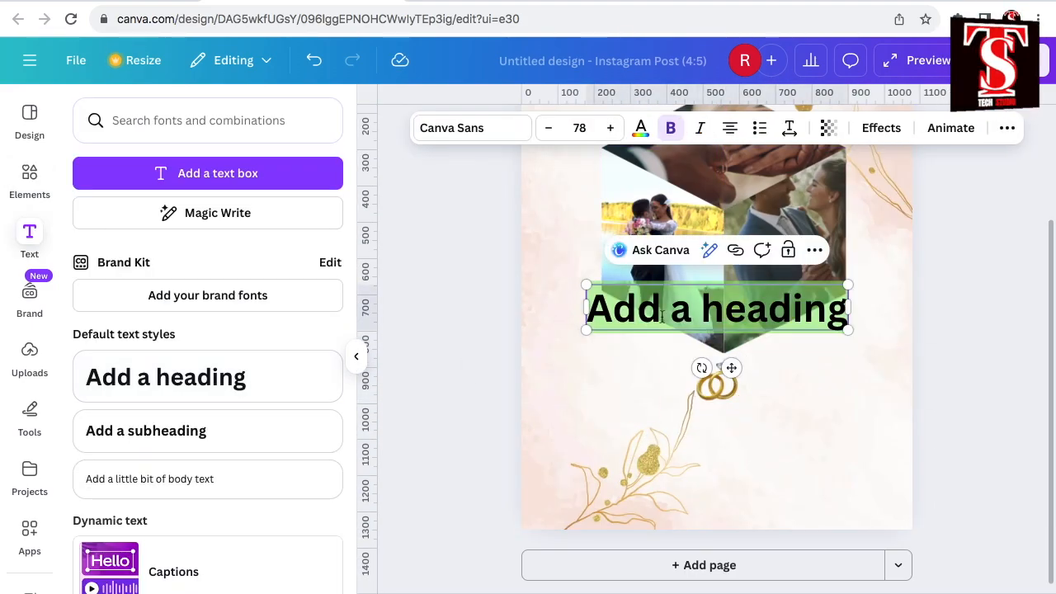
key("BackSpace")
type("Ali")
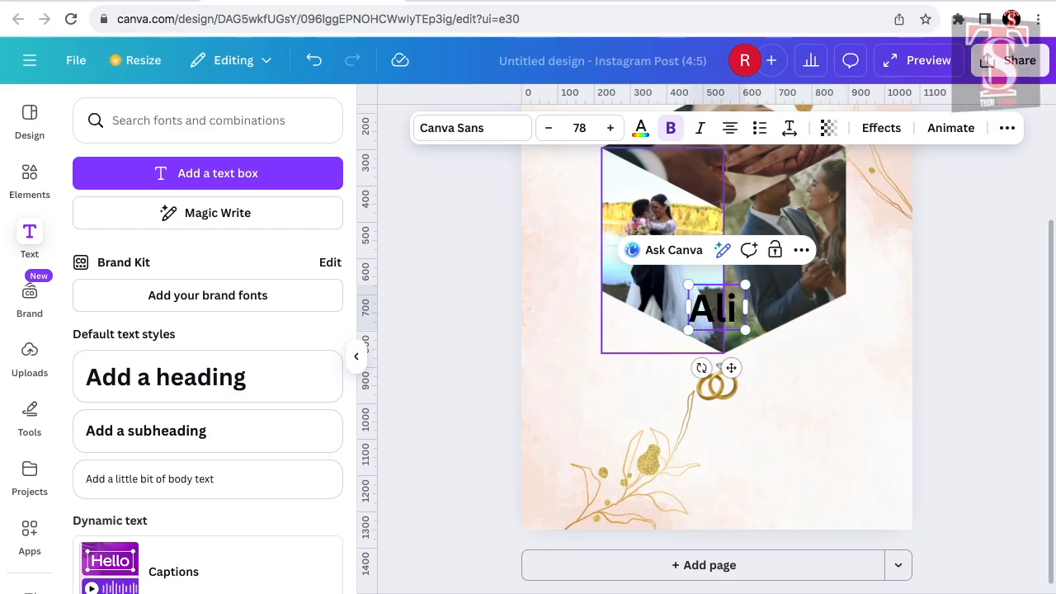
type(" & Ema")
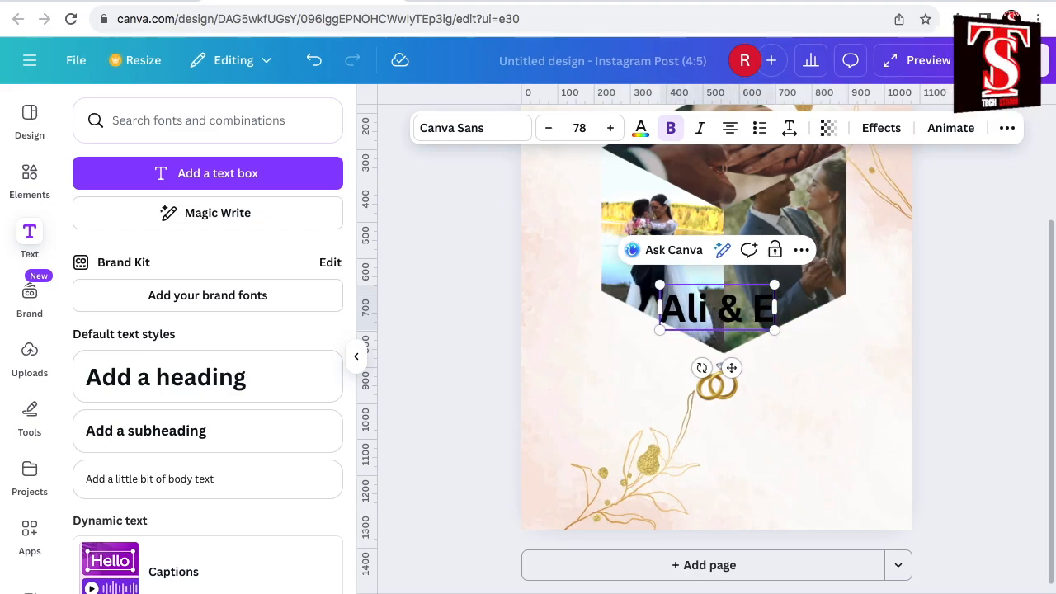
type("an")
left_click_drag(731, 367, 745, 471)
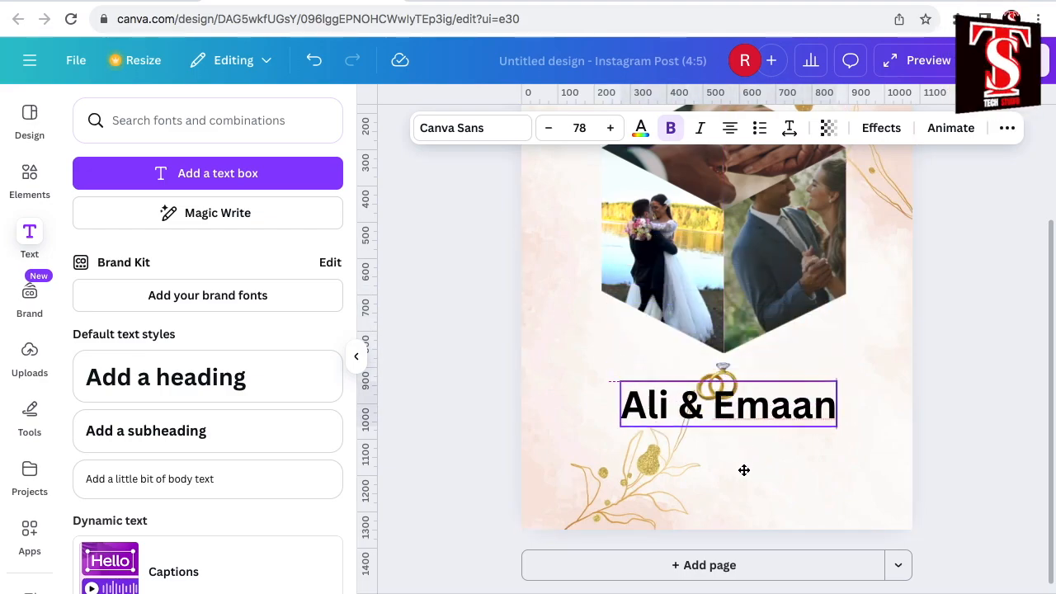